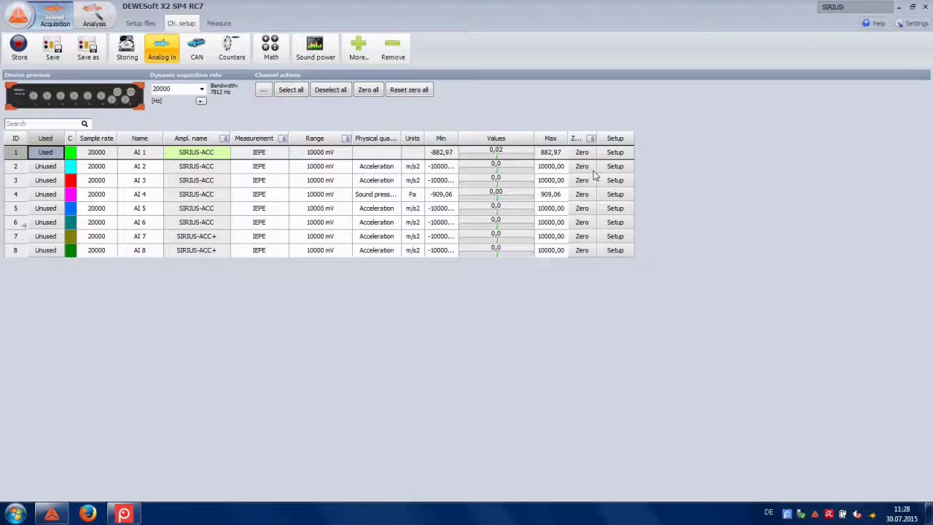
# Set channel 1 to sound pressure and calibrate it against the 114 dB reference
pyautogui.click(615, 153)
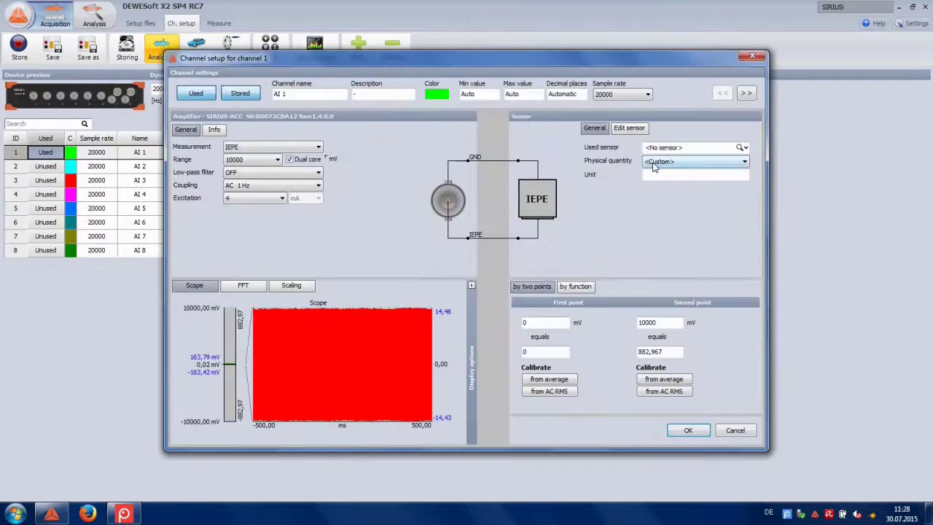
pyautogui.click(656, 162)
pyautogui.click(668, 196)
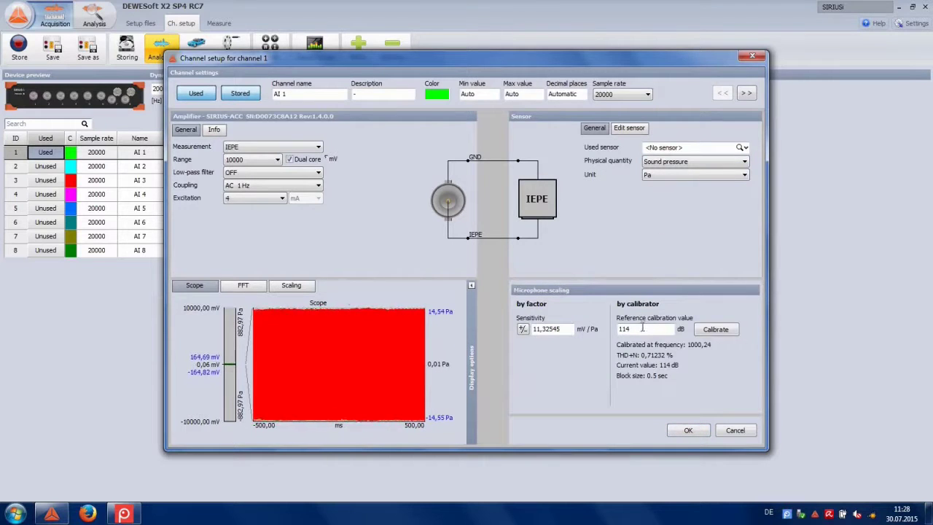
pyautogui.click(709, 331)
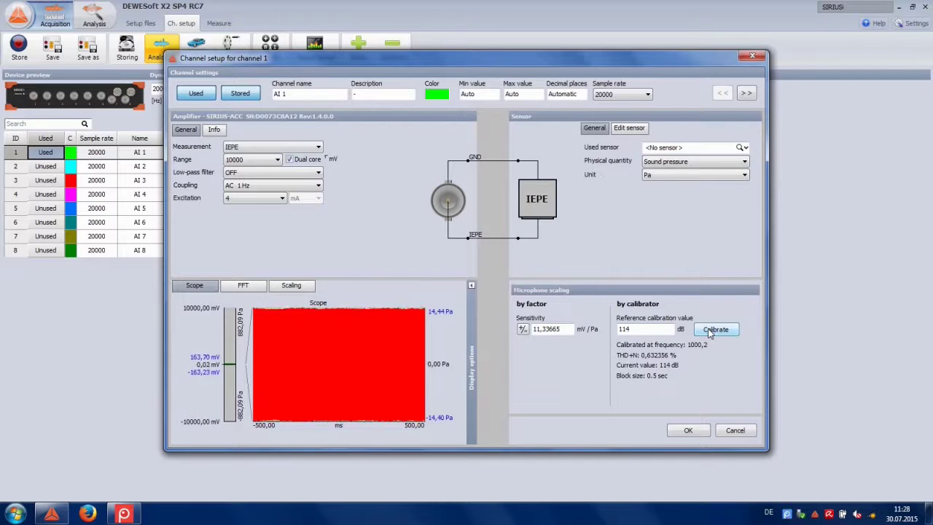
pyautogui.click(697, 428)
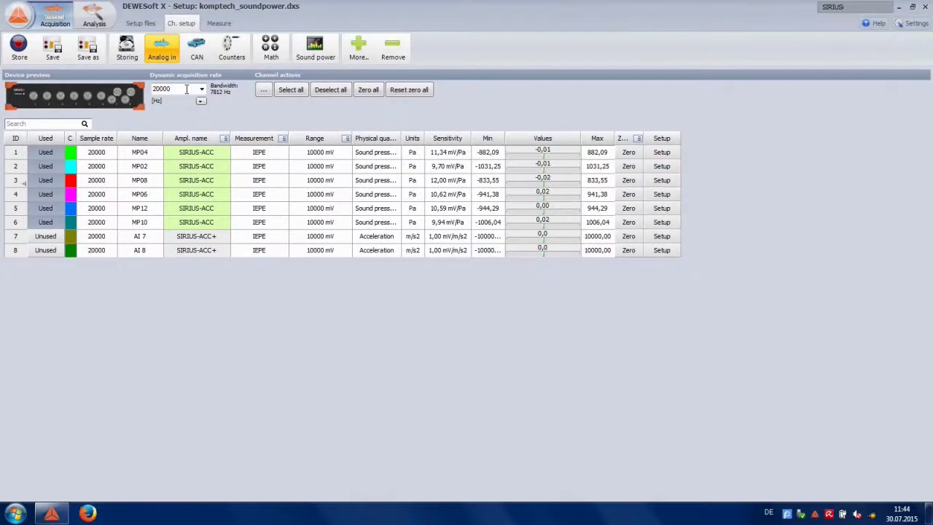
# Set a 50000 Hz acquisition rate and a Hemisphere microphone layout with 10 m radius
pyautogui.doubleClick(187, 89)
pyautogui.write('50000')
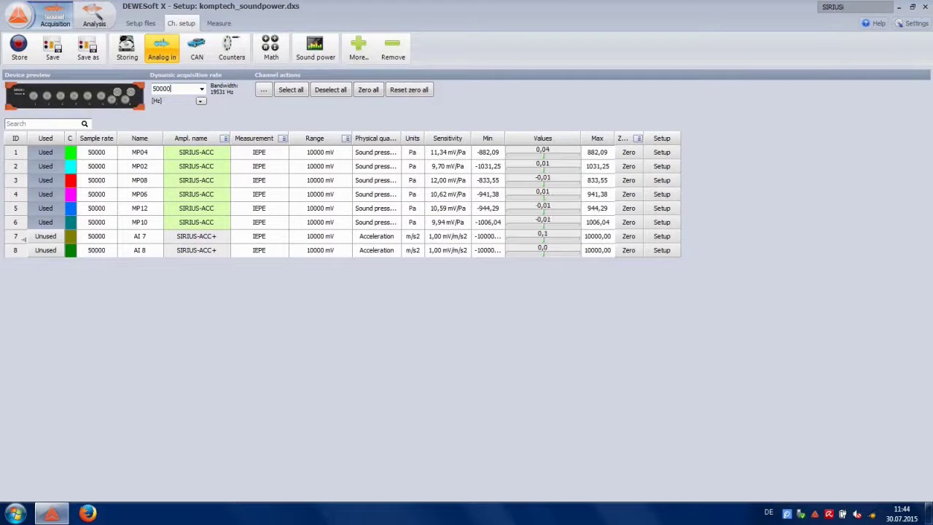
pyautogui.click(315, 48)
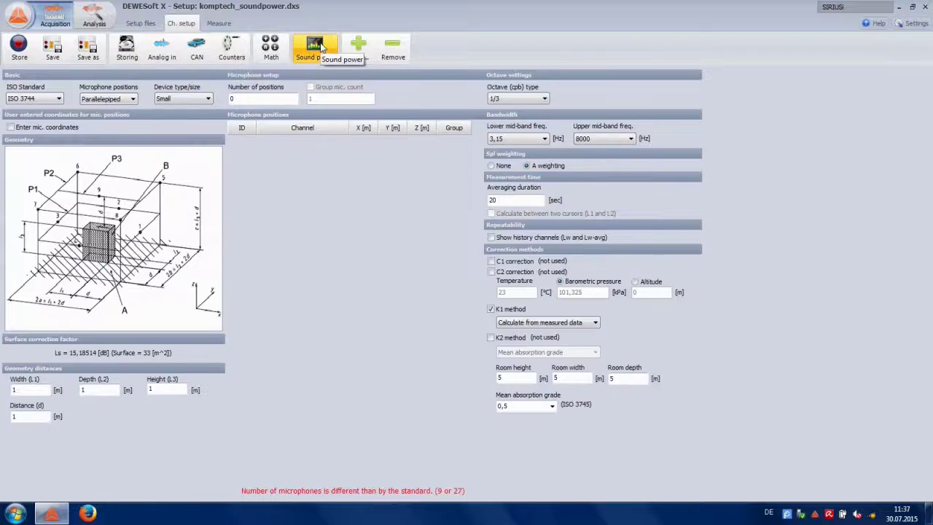
pyautogui.click(99, 102)
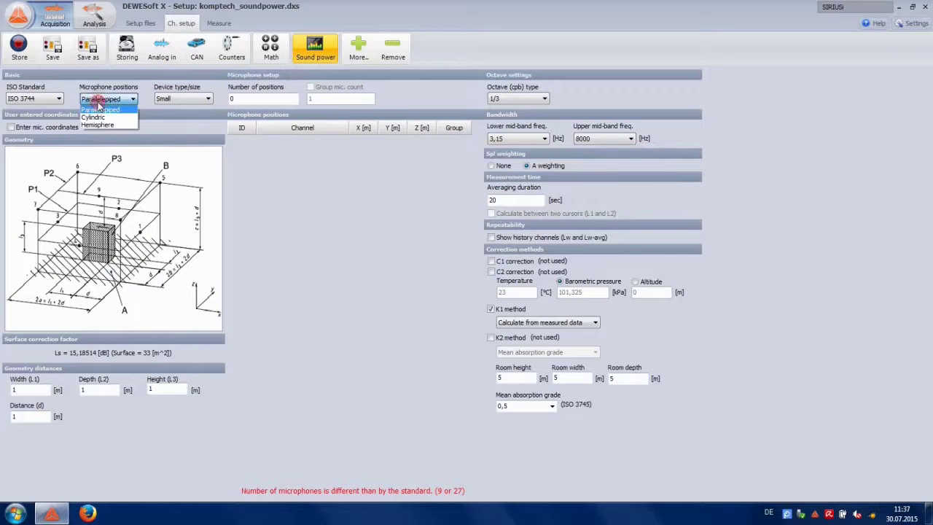
pyautogui.click(102, 122)
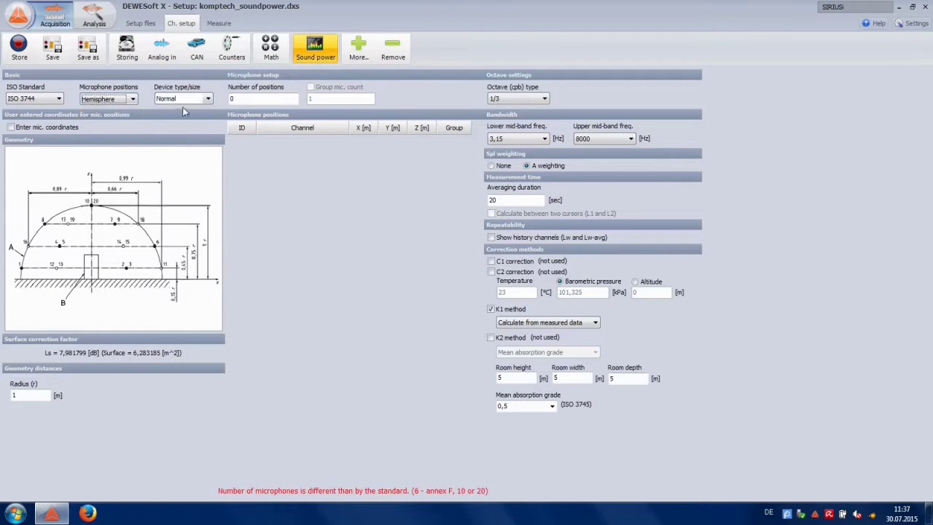
pyautogui.click(37, 399)
pyautogui.write('0')
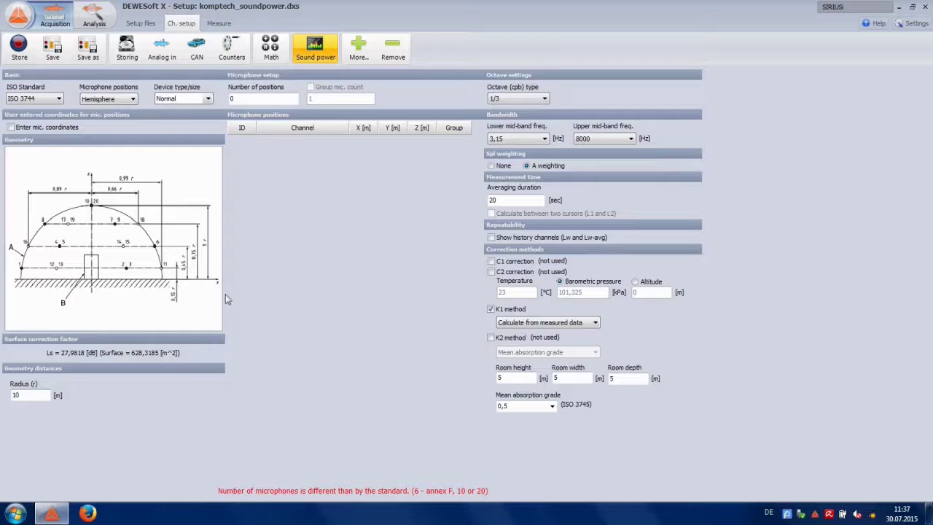
# Set six microphone positions and enable entering custom microphone coordinates
pyautogui.click(231, 99)
pyautogui.write('6')
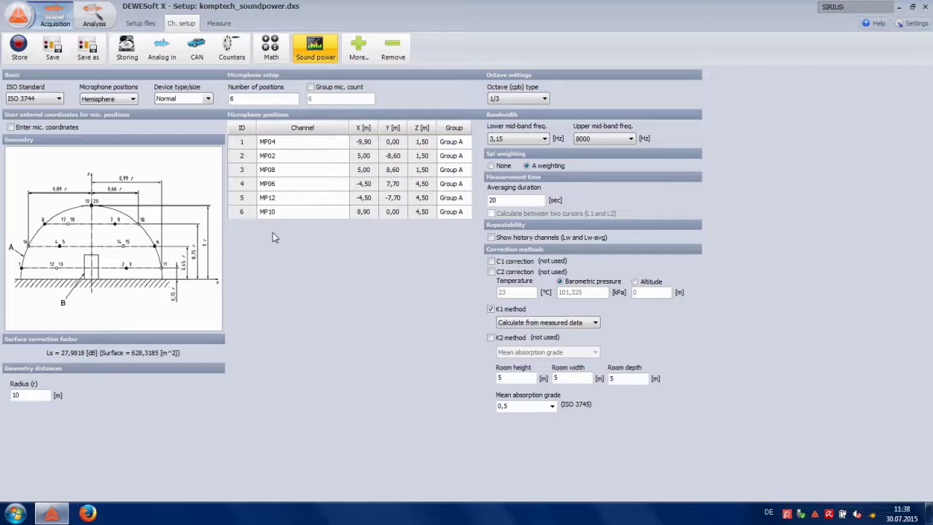
pyautogui.click(64, 128)
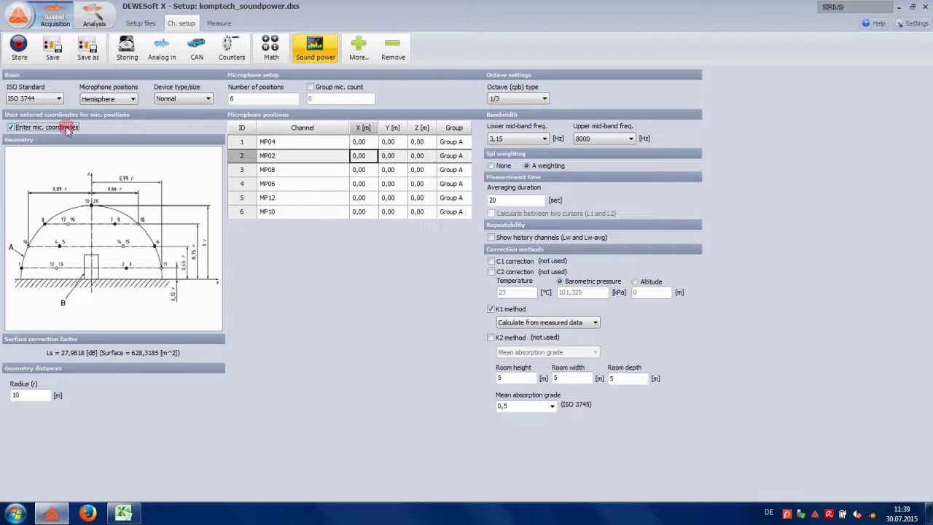
# Enter MP02's custom coordinates, with Y 7 and Z at 1,50 m height
pyautogui.click(369, 156)
pyautogui.write('7')
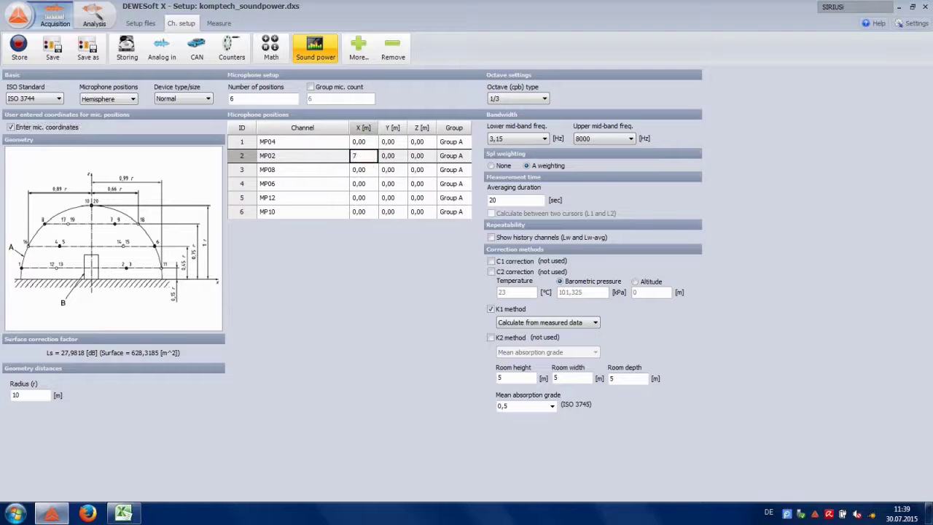
pyautogui.click(403, 158)
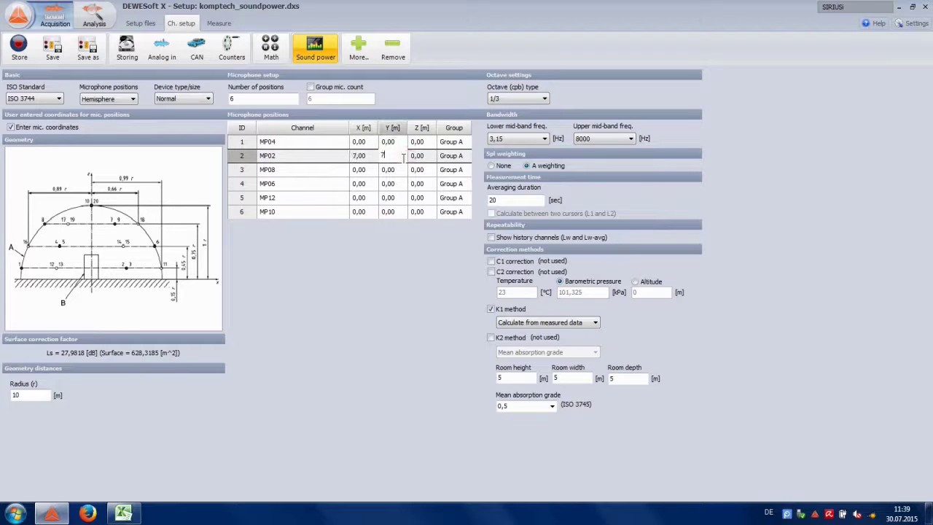
pyautogui.write('7')
pyautogui.click(428, 157)
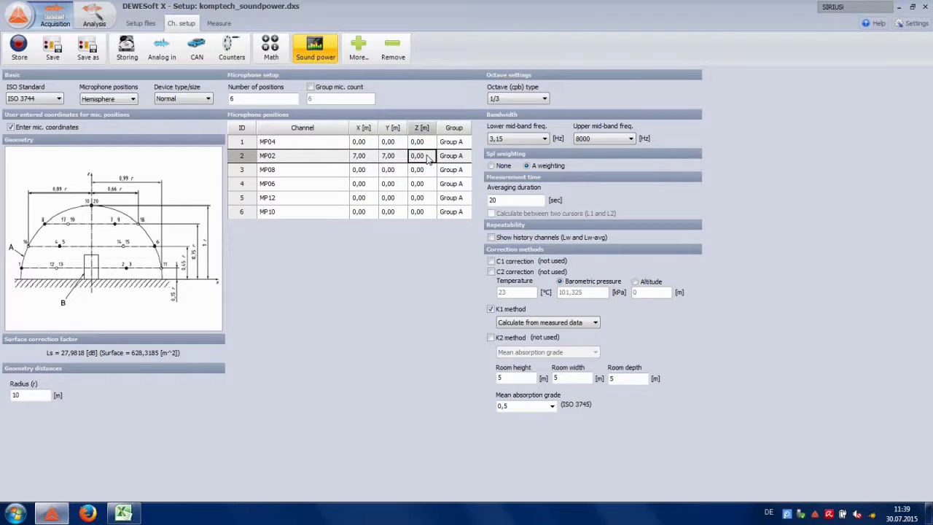
pyautogui.write('1,50')
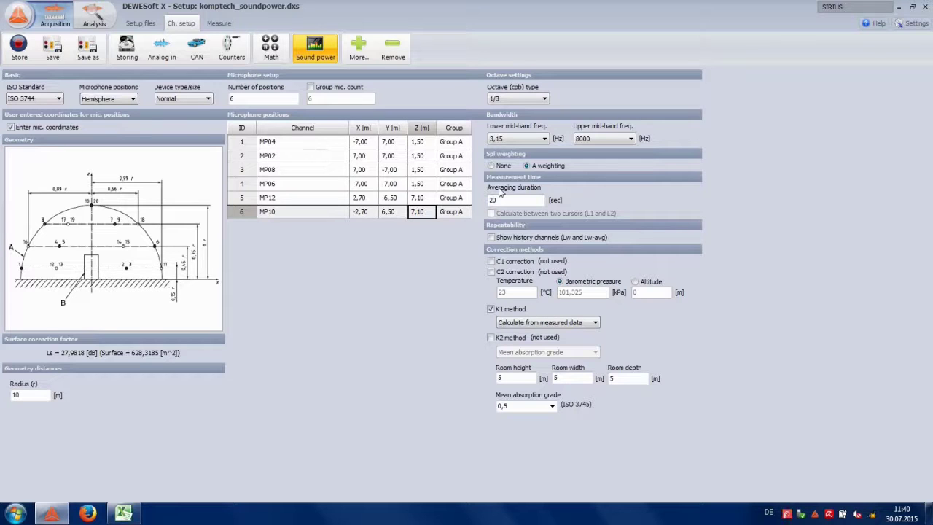
# Keep K1 calculated from measured data; enable C2 with 18 °C and 635 m altitude
pyautogui.click(533, 327)
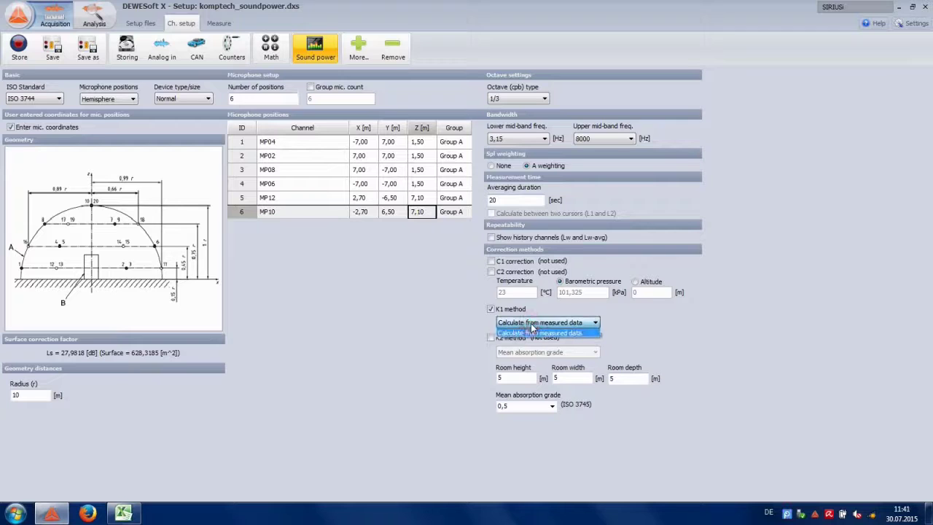
pyautogui.click(533, 330)
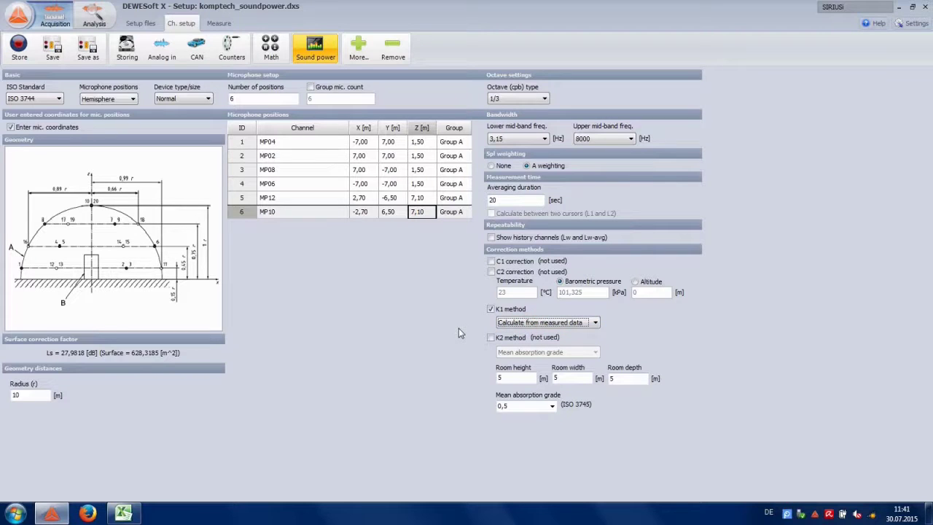
pyautogui.click(492, 271)
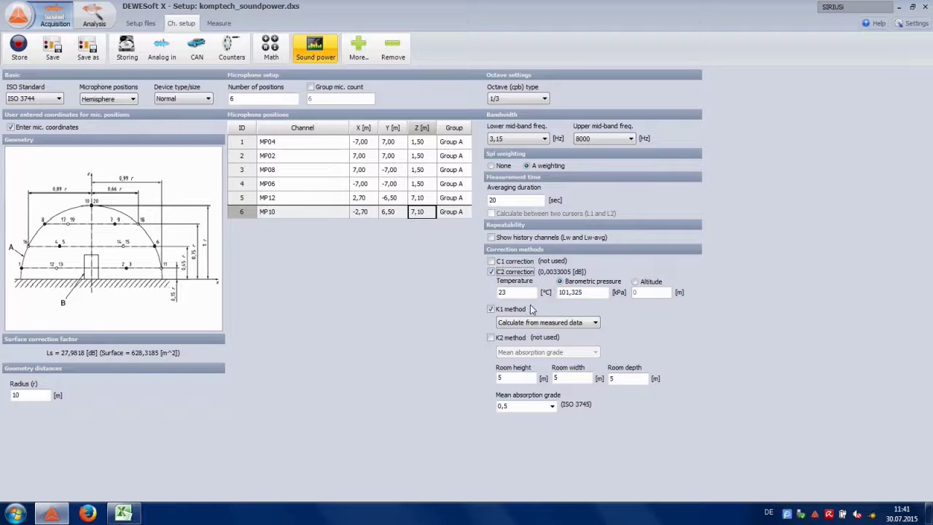
pyautogui.doubleClick(519, 292)
pyautogui.write('18')
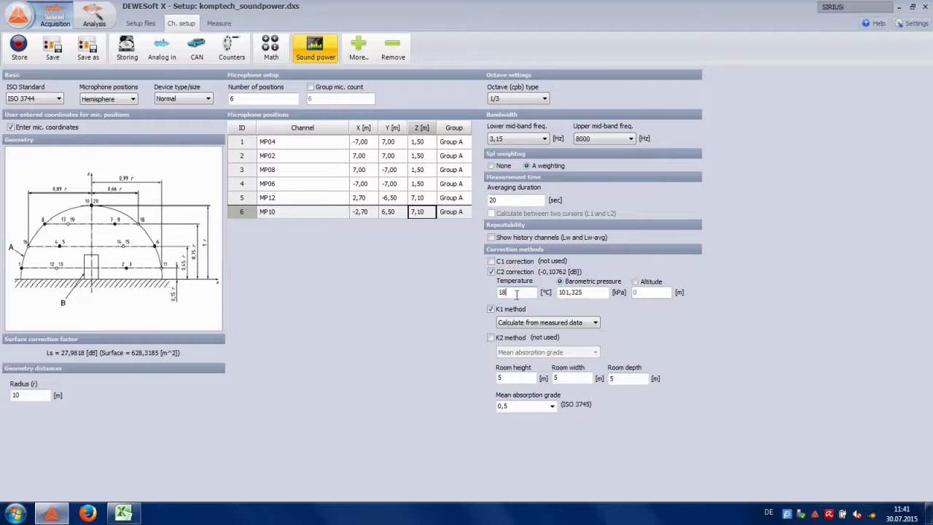
pyautogui.click(651, 283)
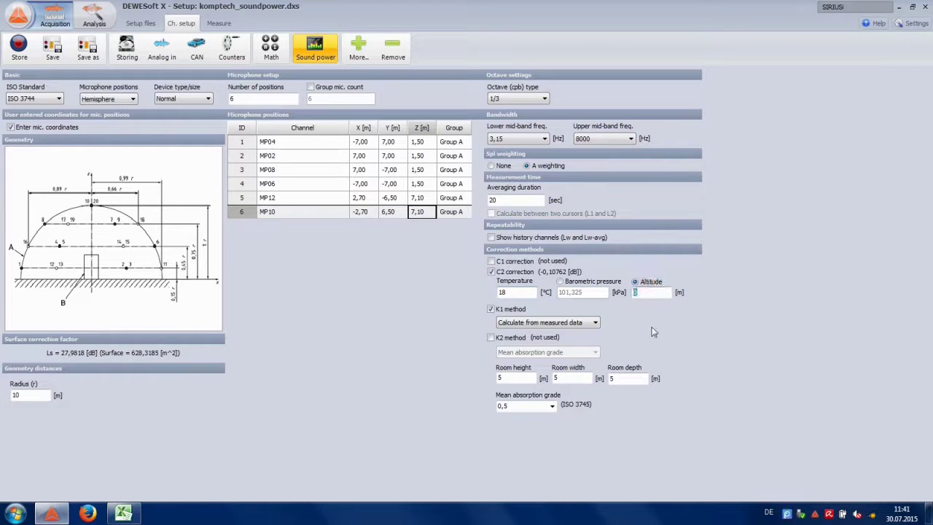
pyautogui.write('635')
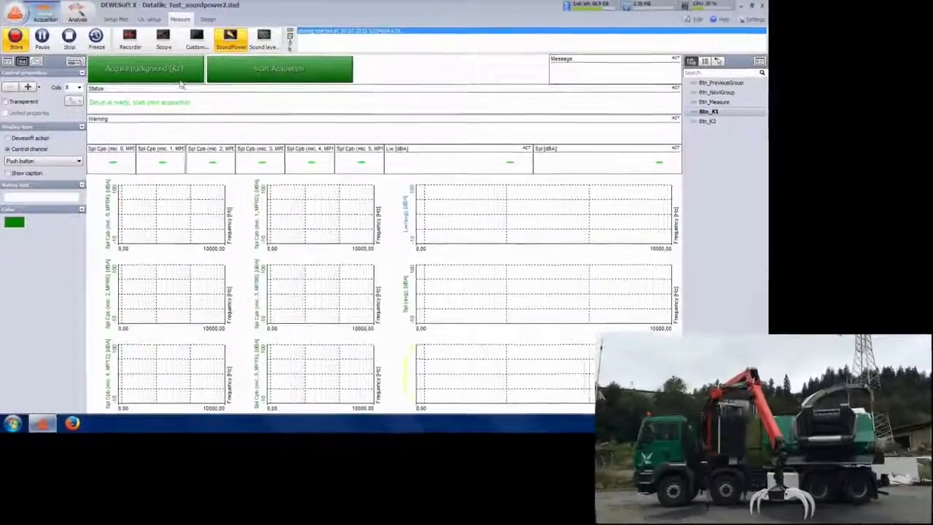
# Acquire the K1 background noise at all six microphones over 20 seconds
pyautogui.click(170, 70)
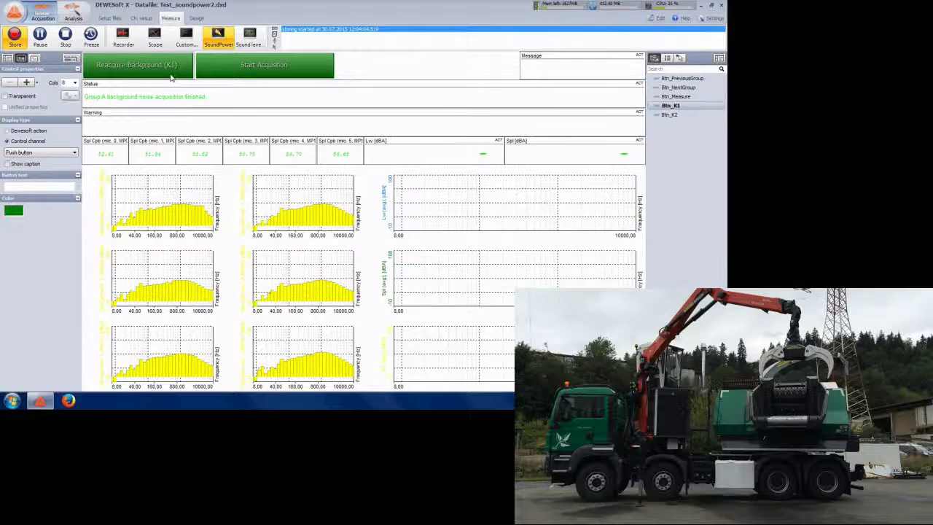
# Run the source measurement, yielding 108.62 dB(A) sound power and 80.41 dB(A) pressure
pyautogui.click(235, 71)
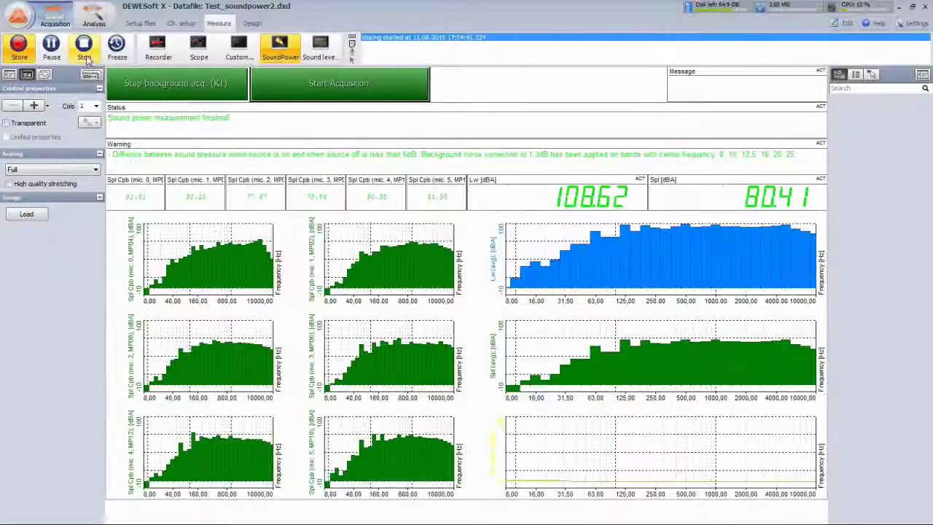
pyautogui.click(83, 51)
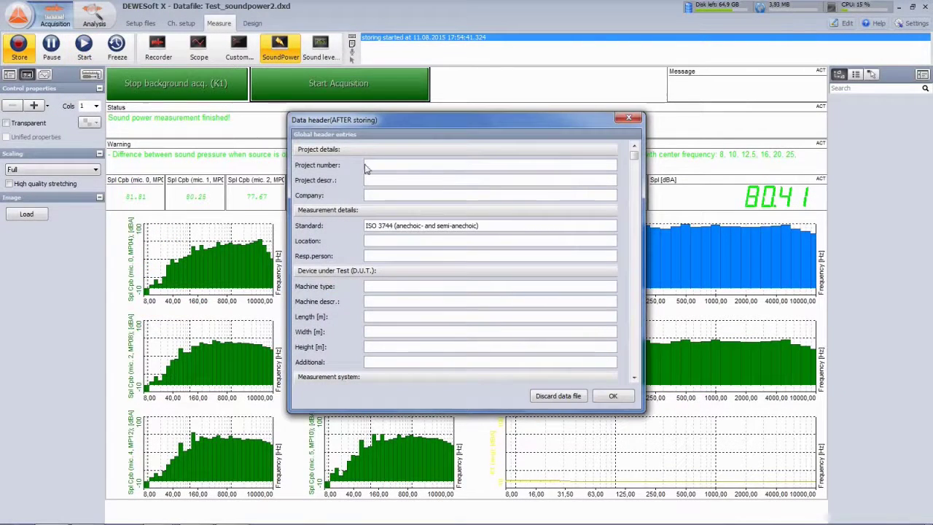
pyautogui.click(377, 166)
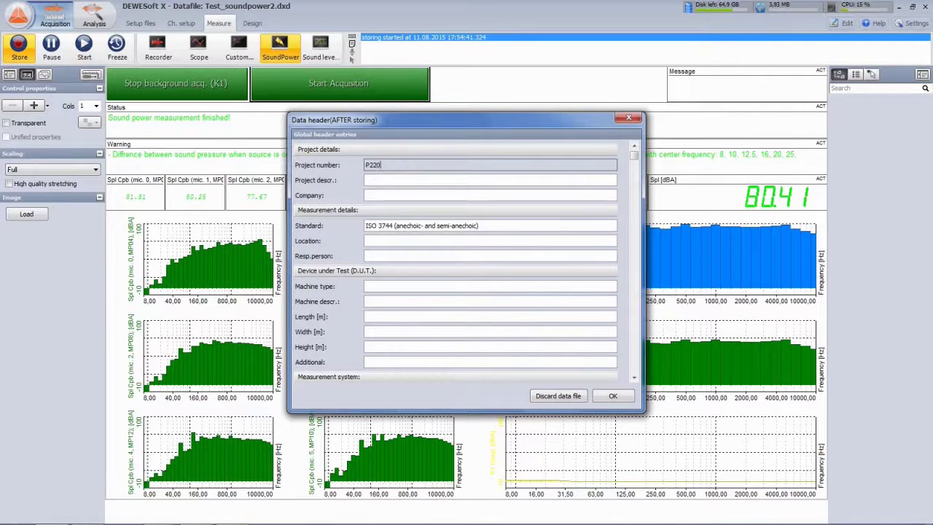
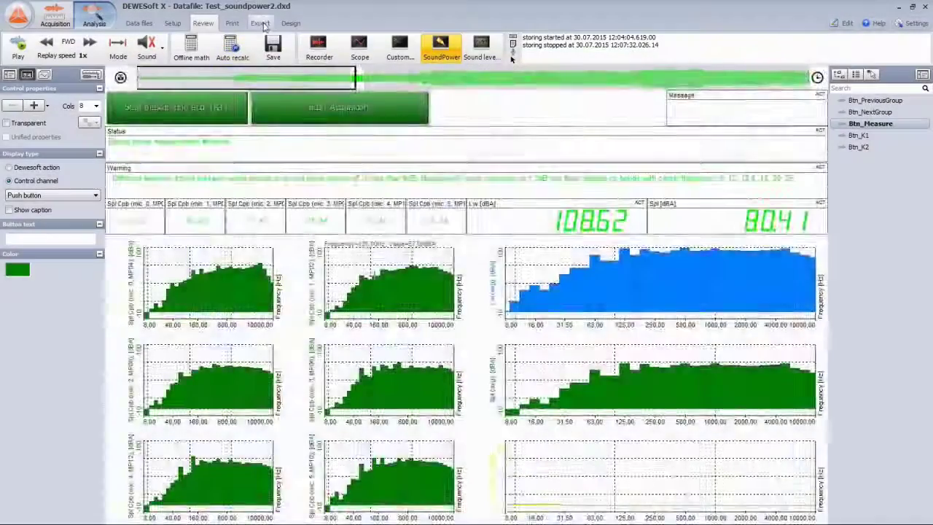
# Export the stored data to MS Excel with the SoundPower [Sound Power report] template
pyautogui.click(261, 23)
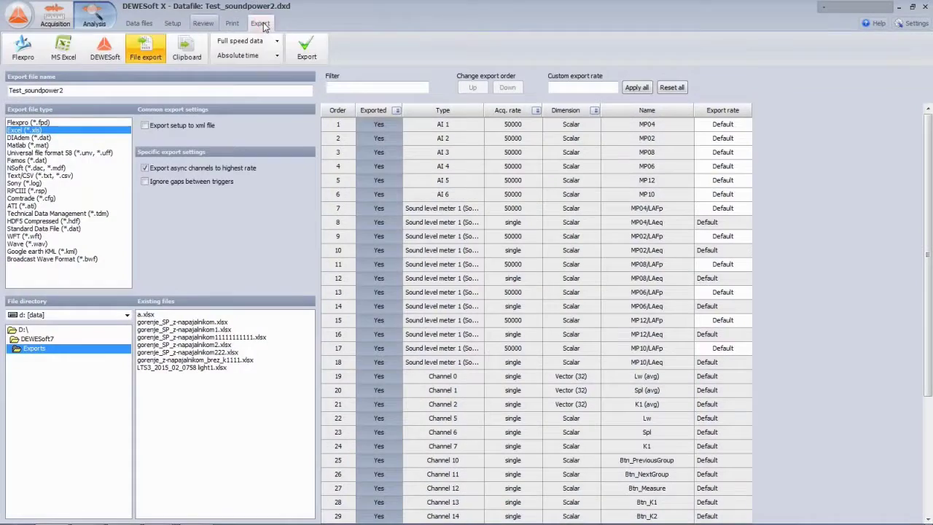
pyautogui.click(64, 51)
pyautogui.click(73, 199)
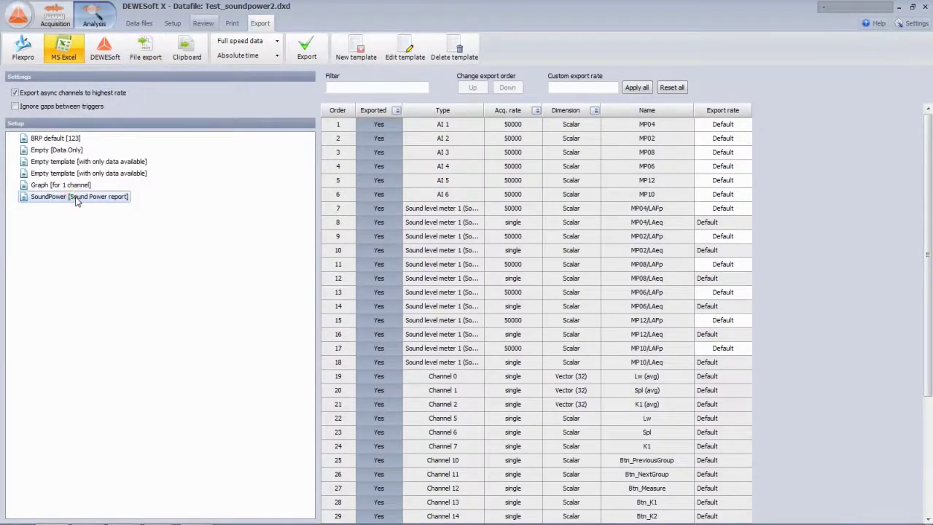
pyautogui.click(306, 47)
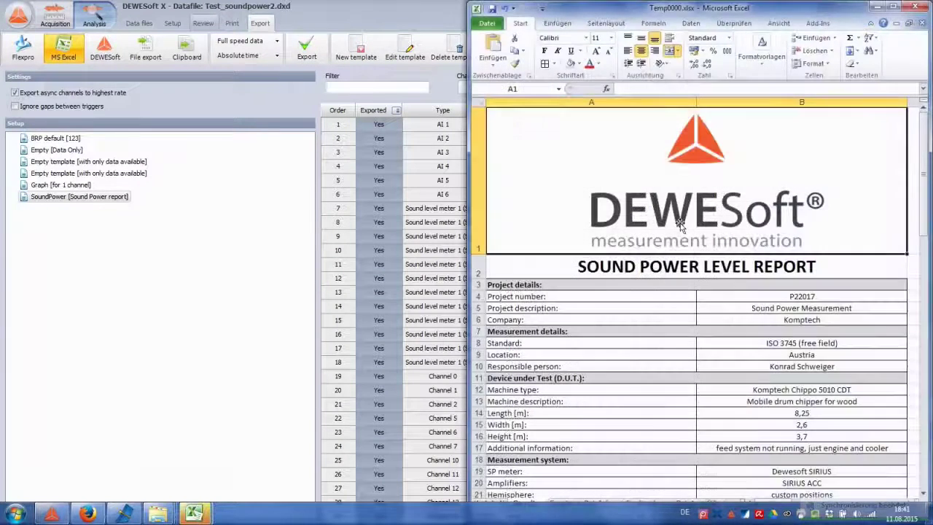
pyautogui.scroll(-1, 687, 277)
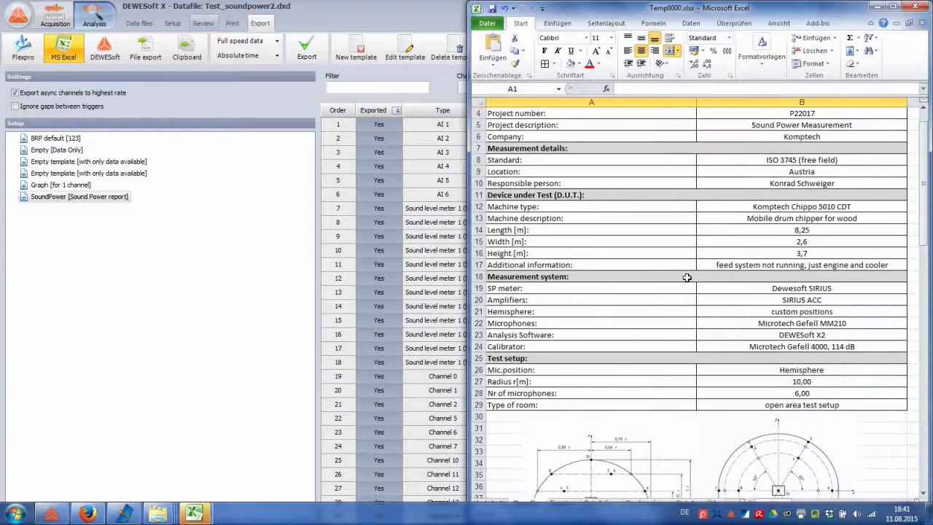
pyautogui.scroll(-1, 687, 277)
pyautogui.scroll(-2, 687, 277)
pyautogui.scroll(-2, 687, 277)
pyautogui.scroll(-4, 687, 277)
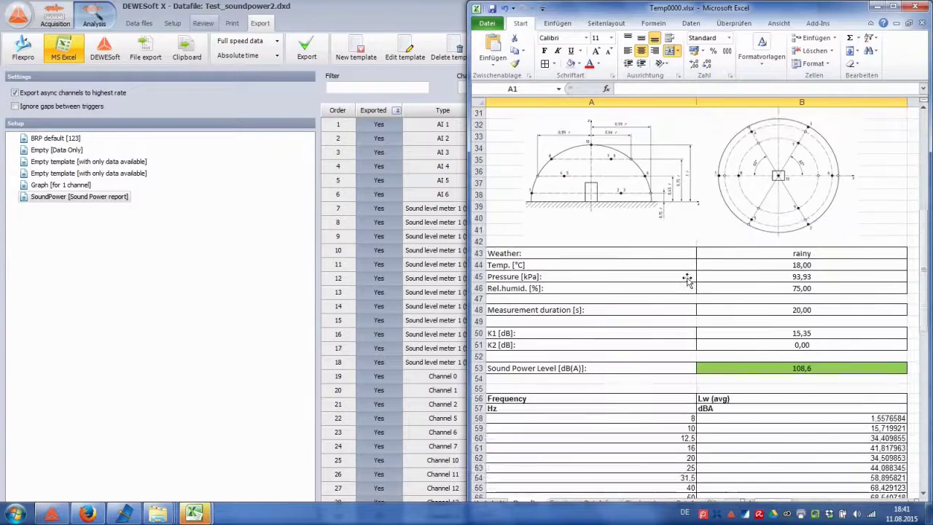
pyautogui.scroll(-2, 686, 279)
pyautogui.scroll(-2, 687, 278)
pyautogui.scroll(-1, 687, 279)
pyautogui.scroll(-2, 687, 279)
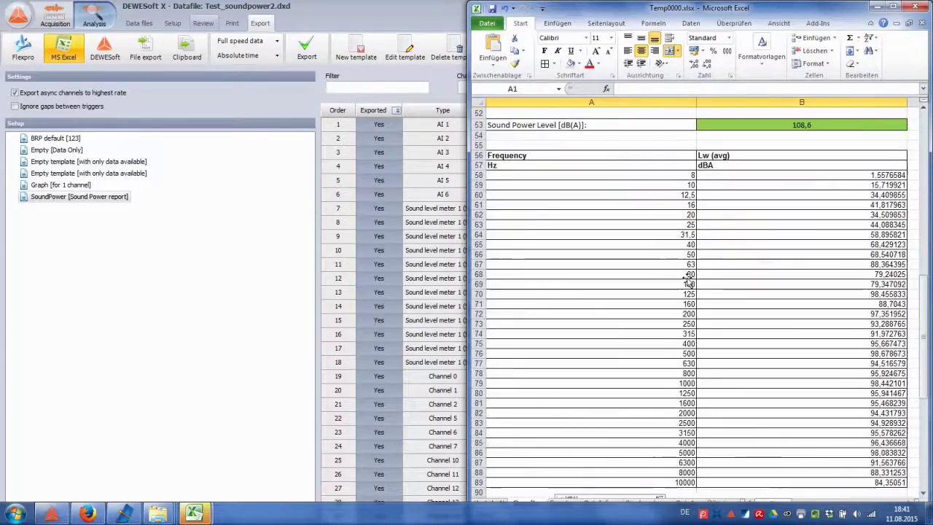
pyautogui.scroll(-3, 688, 280)
pyautogui.scroll(-4, 688, 280)
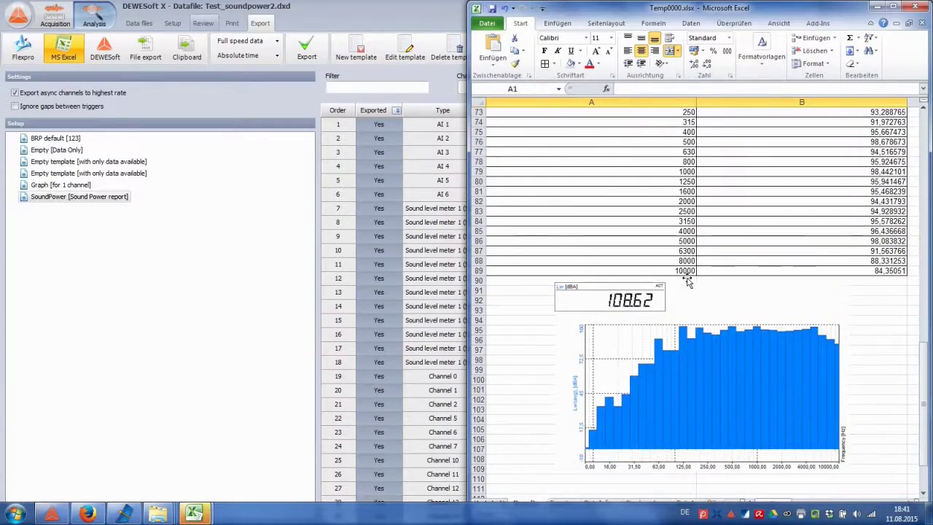